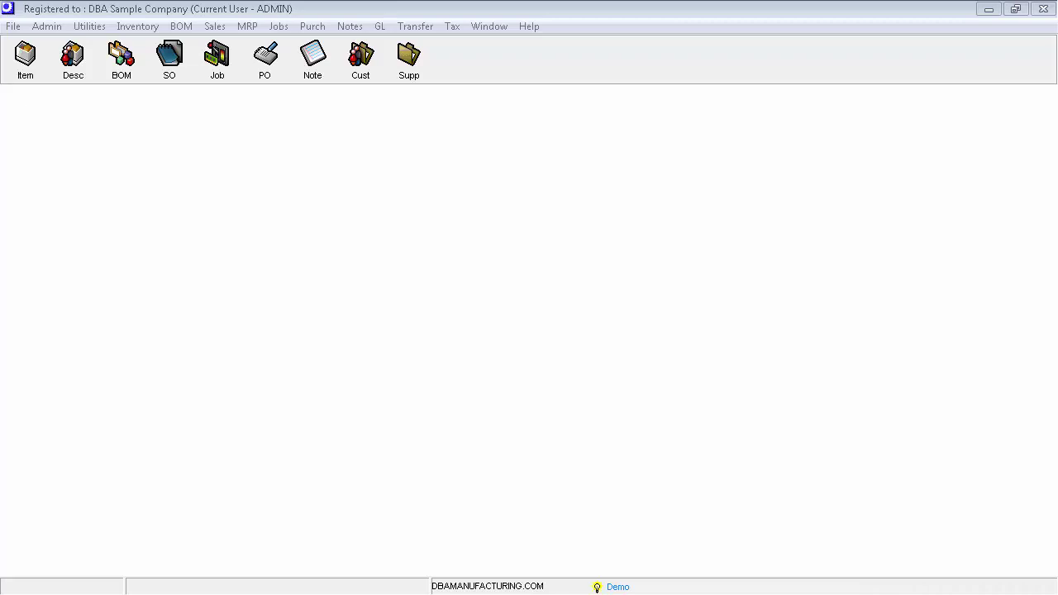
Step: In MRP Settings, examine the Red Wagon's time to shipment, job days and lead days breakdowns, down to the red axel cap
{"action": "left_click", "coordinate": [247, 26]}
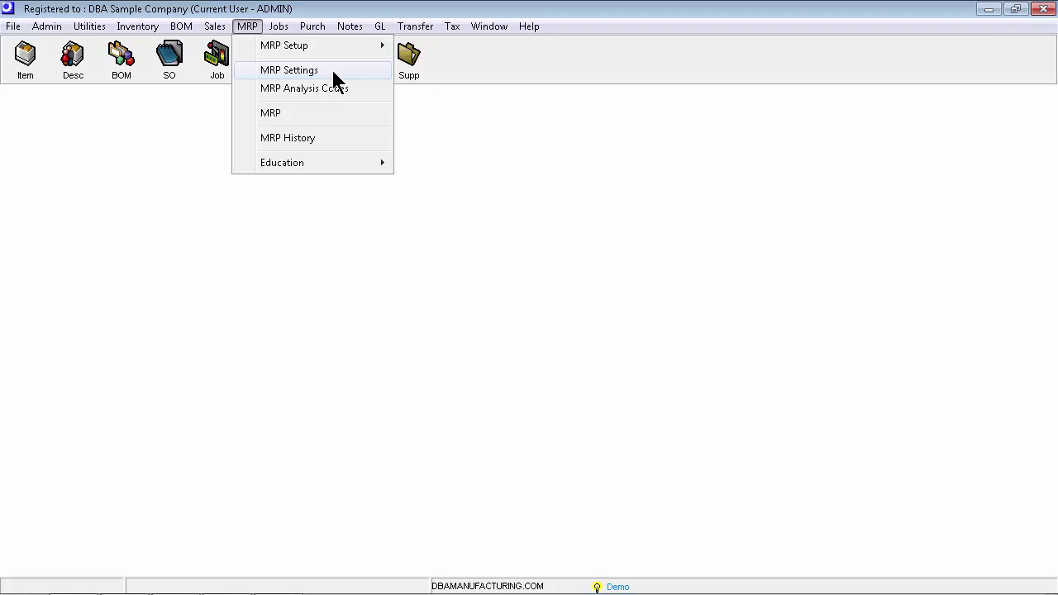
{"action": "left_click", "coordinate": [335, 73]}
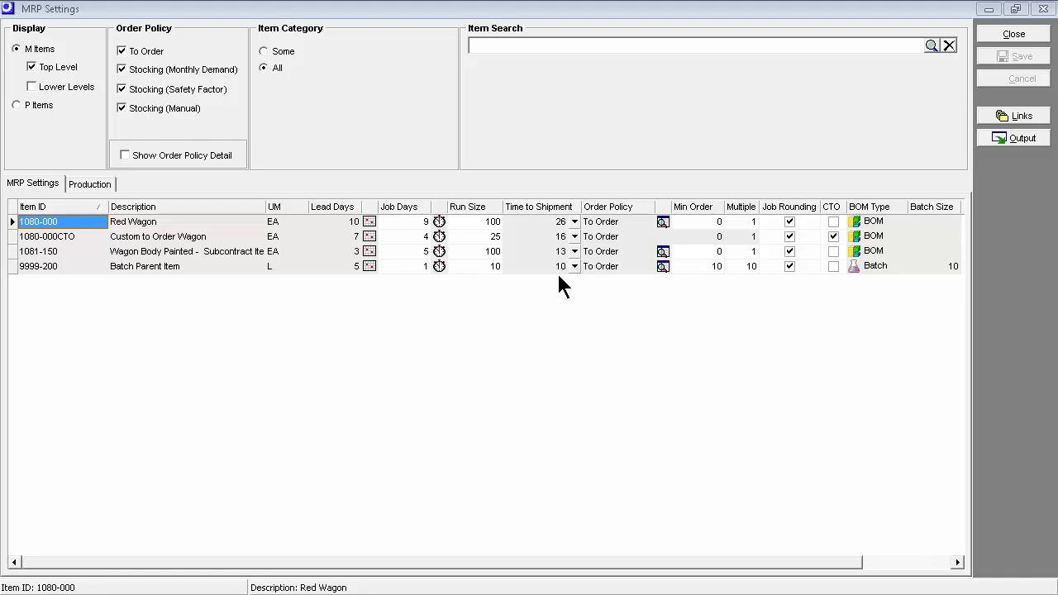
{"action": "left_click", "coordinate": [574, 221]}
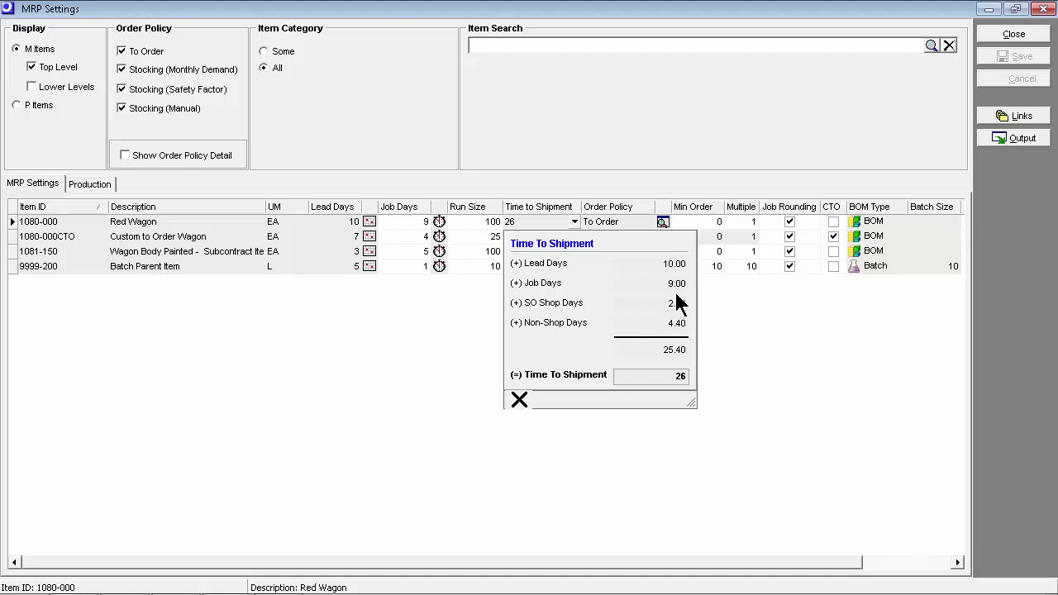
{"action": "left_click", "coordinate": [31, 86]}
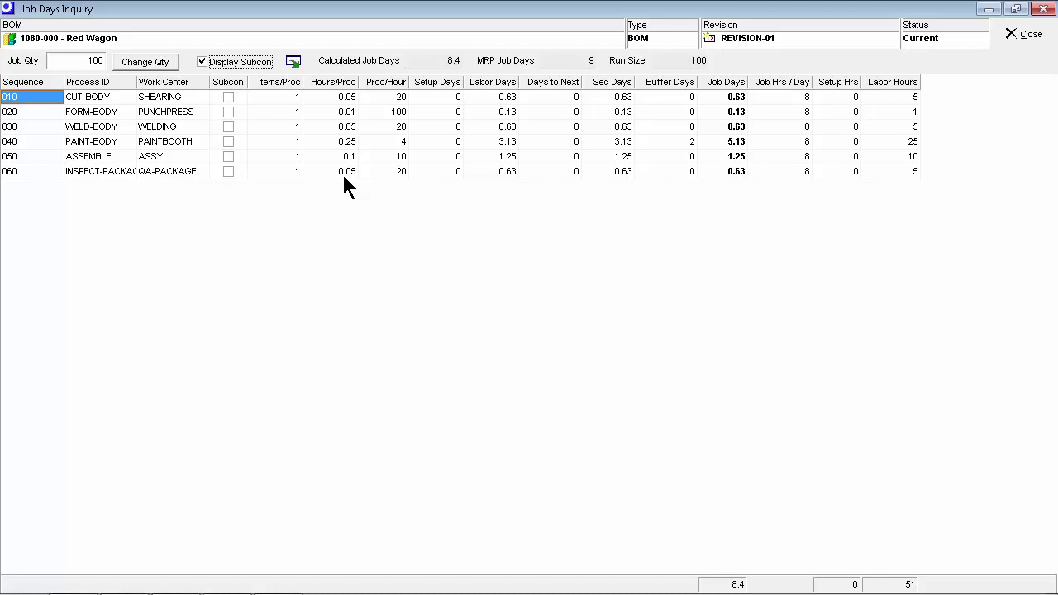
{"action": "key", "text": "Escape"}
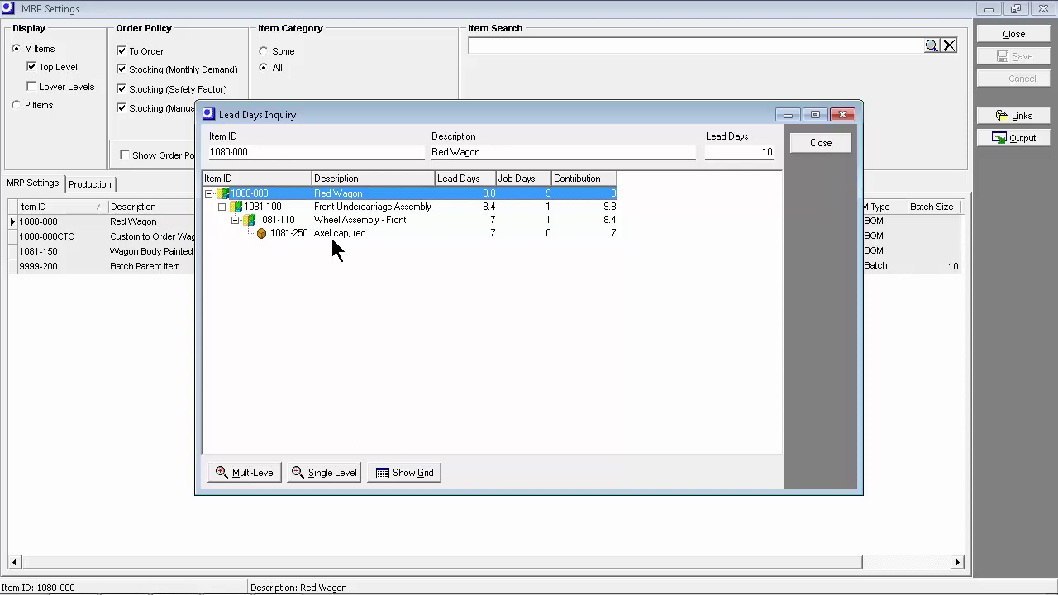
{"action": "double_click", "coordinate": [333, 237]}
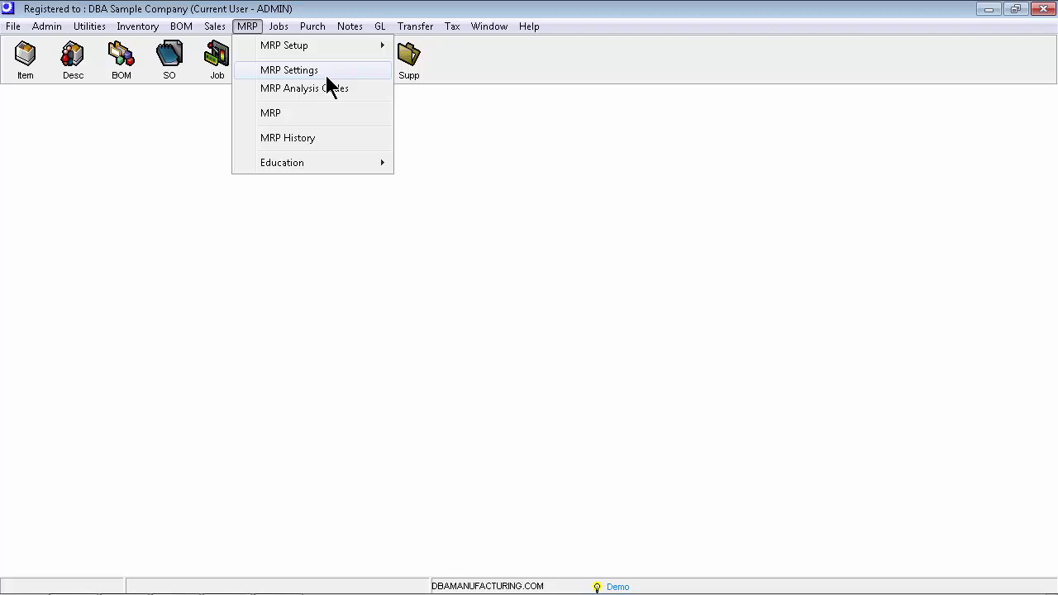
Step: Open the order policy for rear bracket 1081-210 from MRP Settings and examine its reorder point and minimum order calculations
{"action": "left_click", "coordinate": [329, 74]}
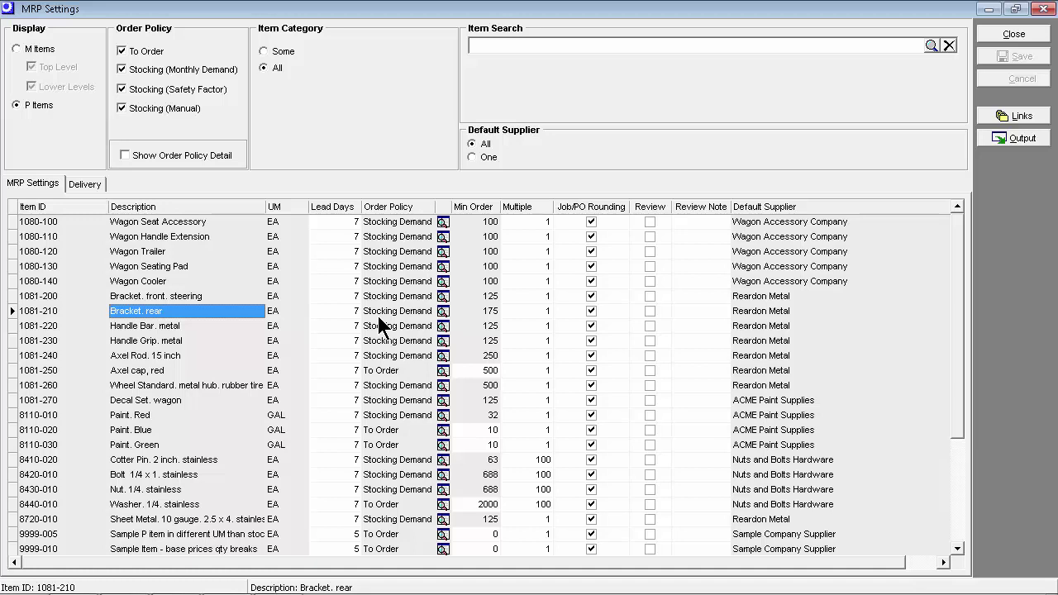
{"action": "left_click", "coordinate": [445, 318]}
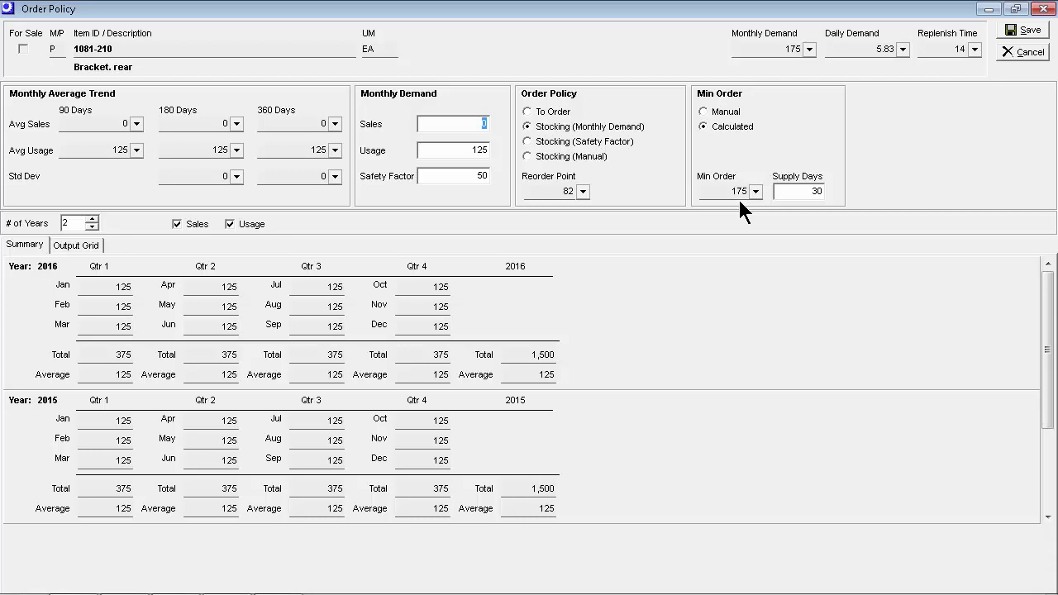
{"action": "left_click", "coordinate": [567, 199]}
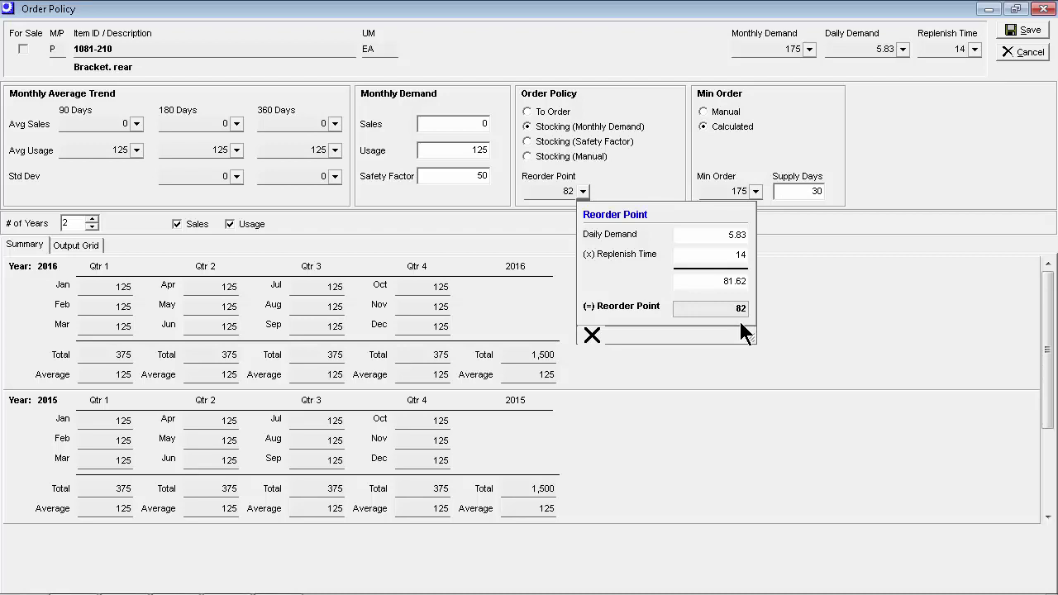
{"action": "left_click", "coordinate": [740, 324]}
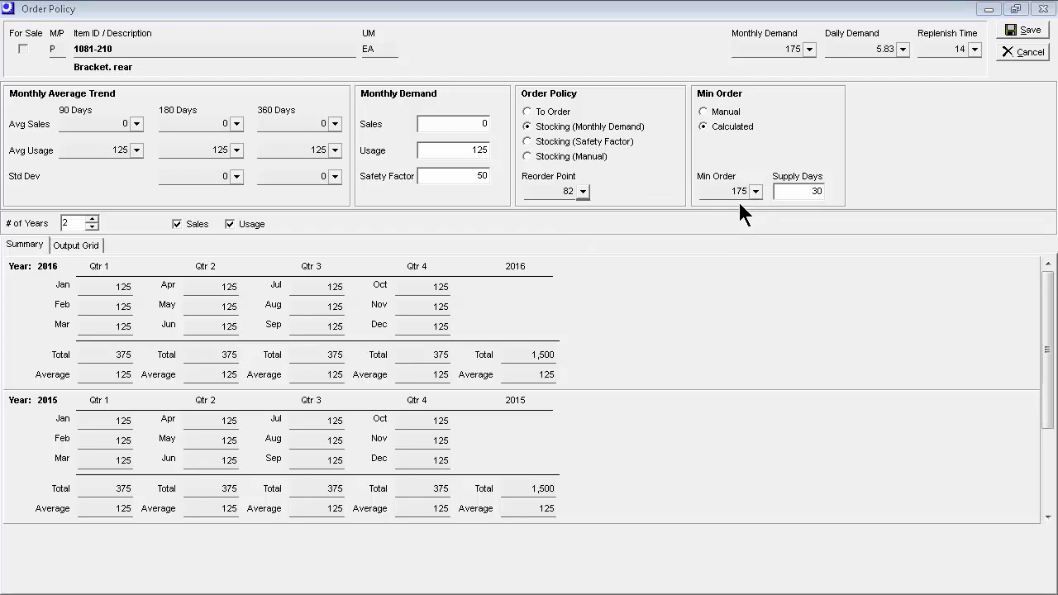
{"action": "left_click", "coordinate": [739, 201]}
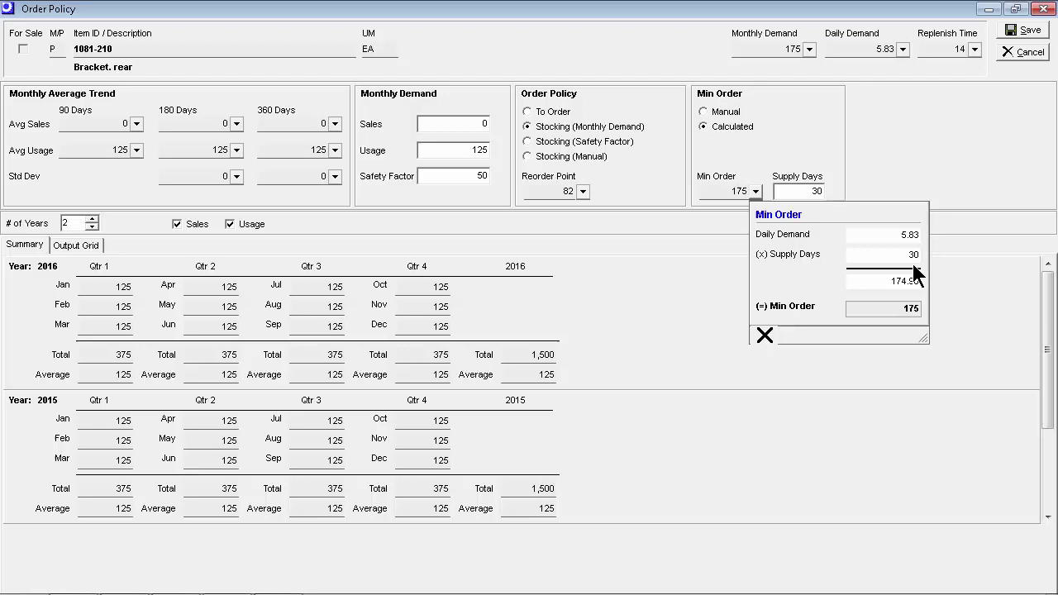
{"action": "left_click", "coordinate": [817, 202]}
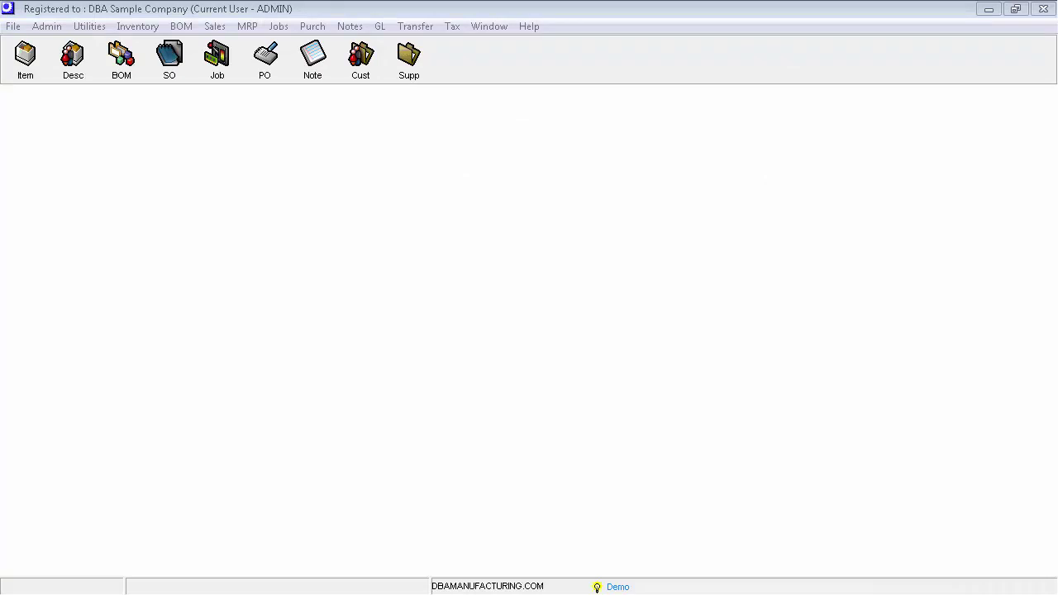
Step: Enter a sales order line for 10 Red Wagons (1080-000) with required date 9/15/2017
{"action": "left_click", "coordinate": [214, 26]}
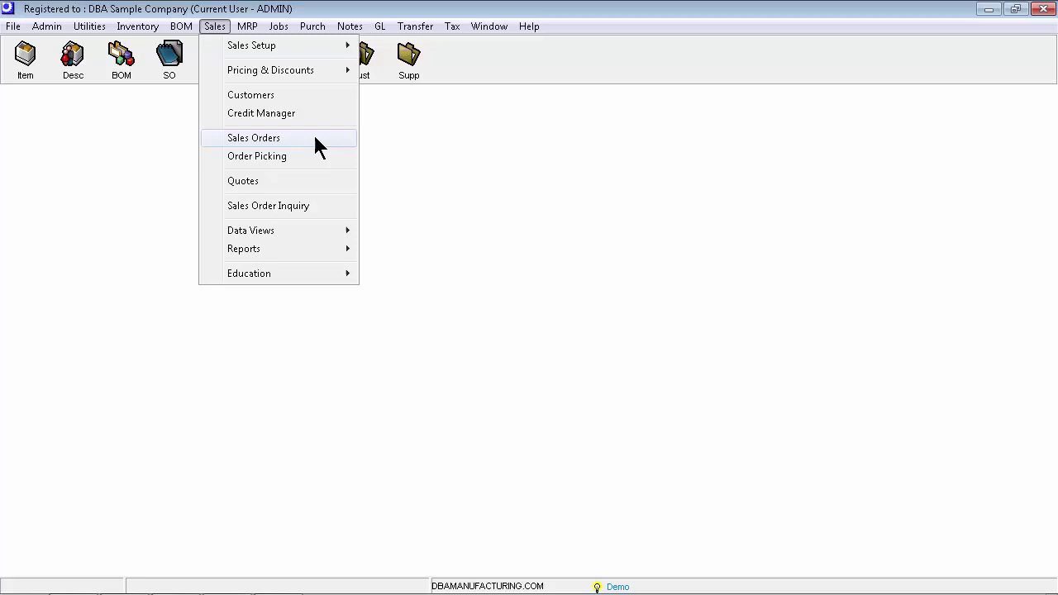
{"action": "left_click", "coordinate": [315, 138]}
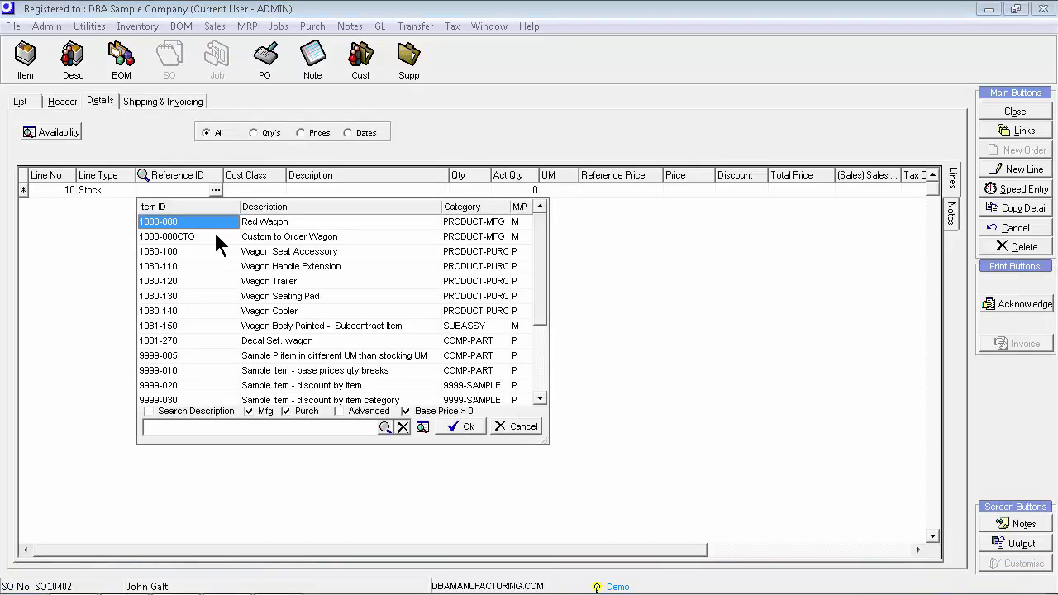
{"action": "key", "text": "Return"}
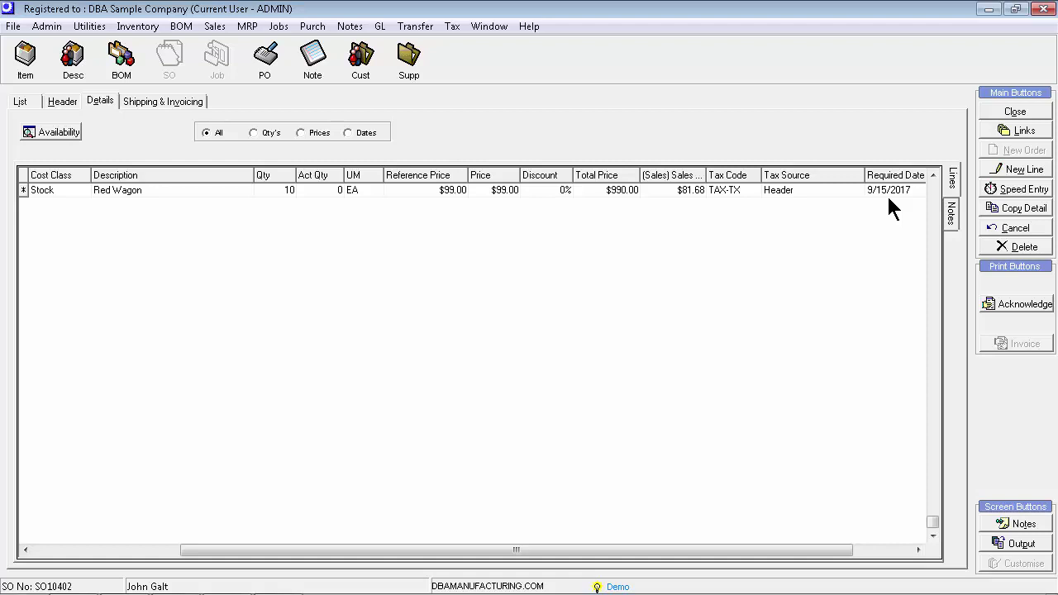
Step: Start MRP generation, read the Red Wagon's review note, and mark the review of its planned job as completed
{"action": "left_click", "coordinate": [248, 25]}
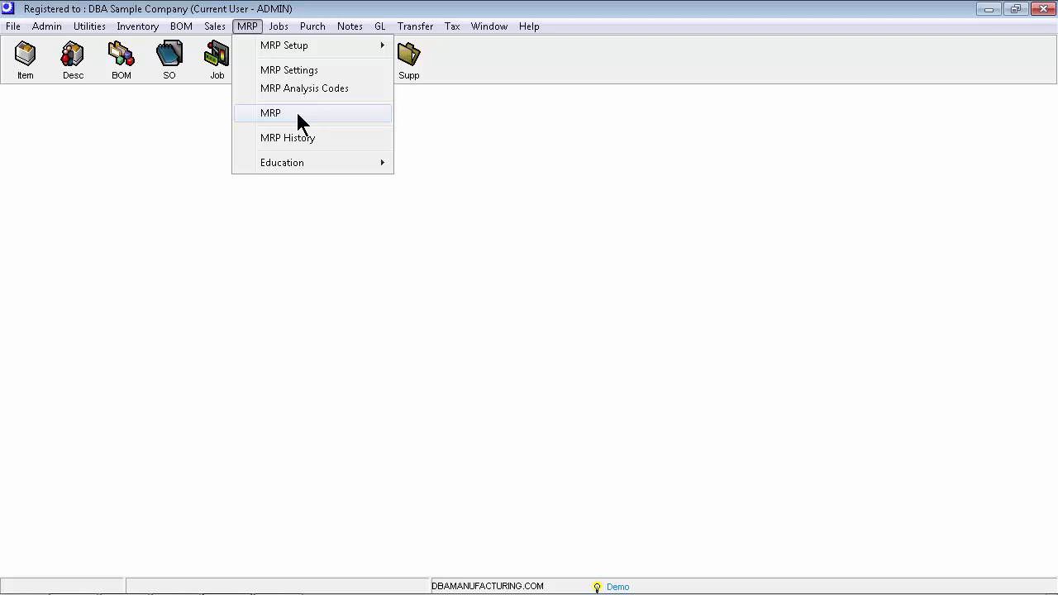
{"action": "left_click", "coordinate": [298, 114]}
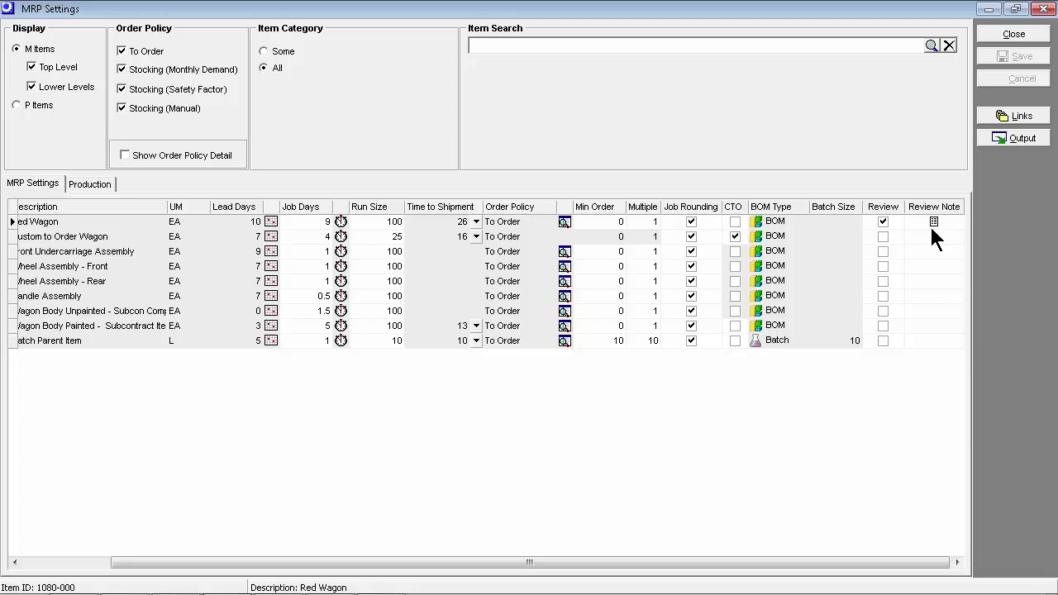
{"action": "left_click", "coordinate": [933, 222]}
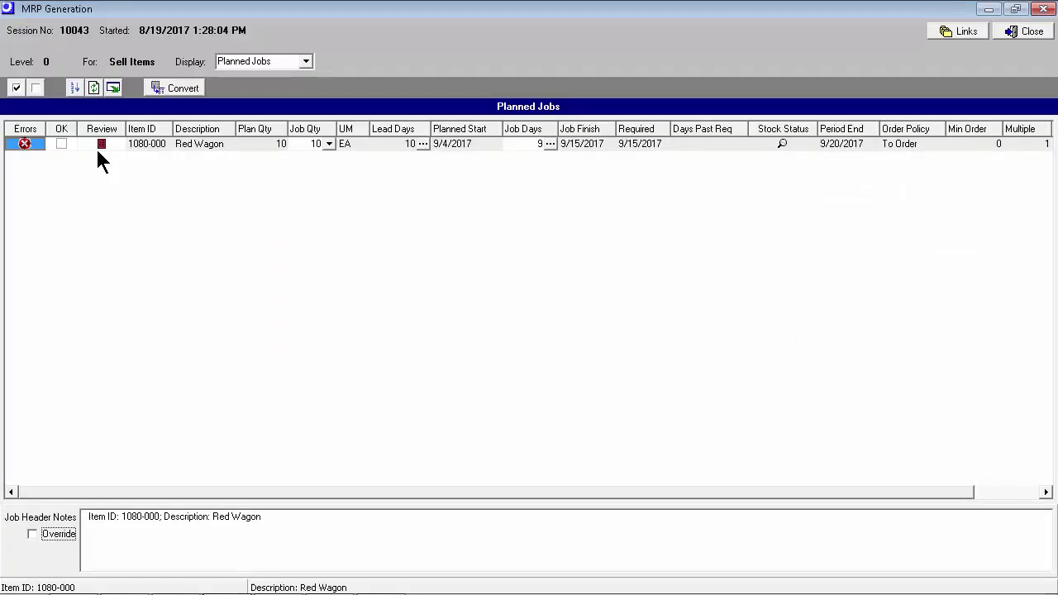
{"action": "left_click", "coordinate": [97, 149]}
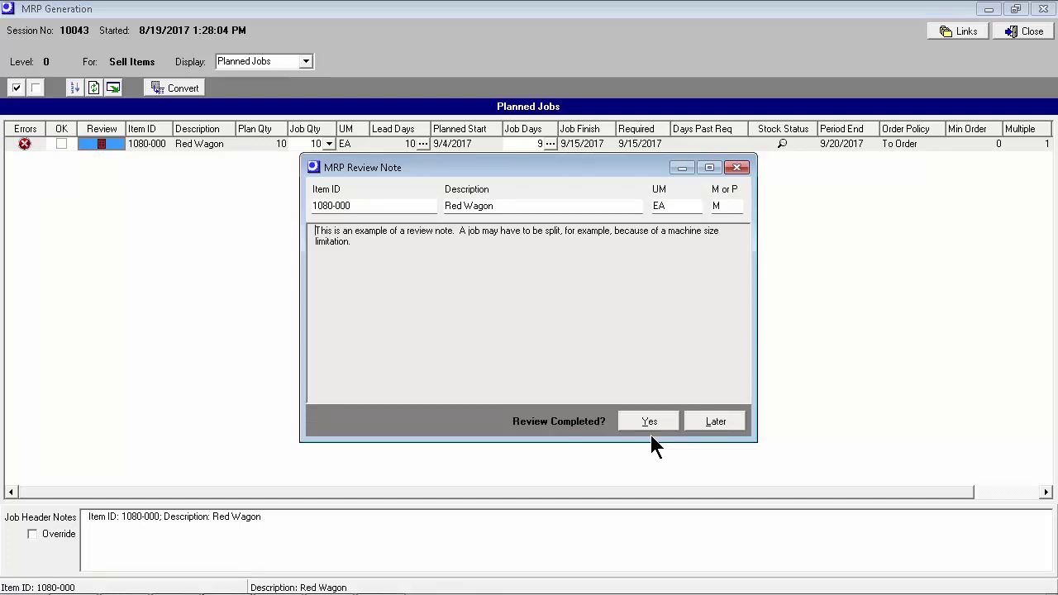
{"action": "left_click", "coordinate": [650, 423]}
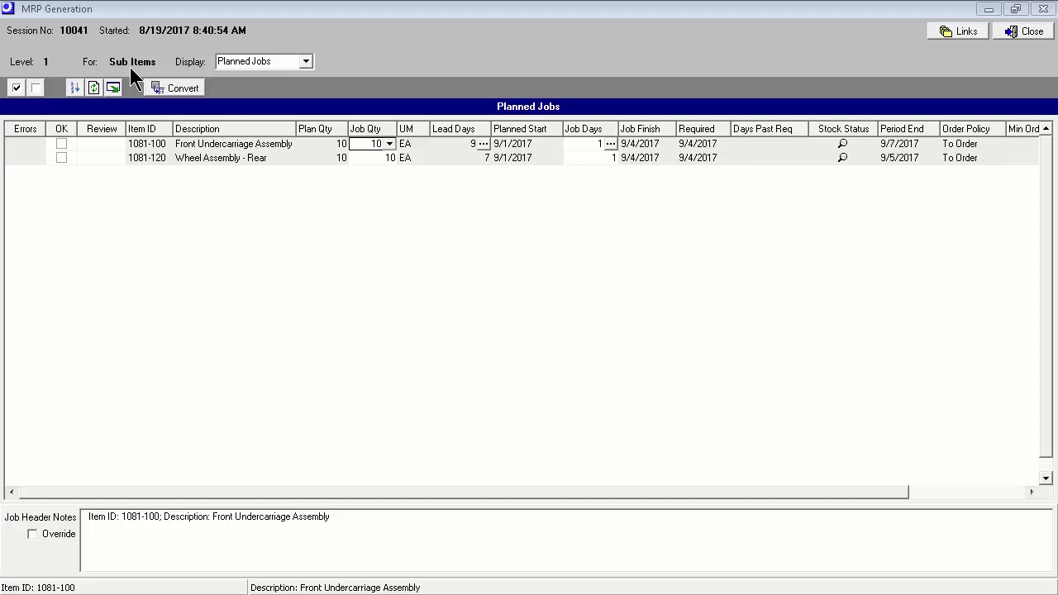
Step: Select and convert the planned sub-item jobs, level by level, until the planned purchase orders are reached
{"action": "left_click", "coordinate": [15, 87]}
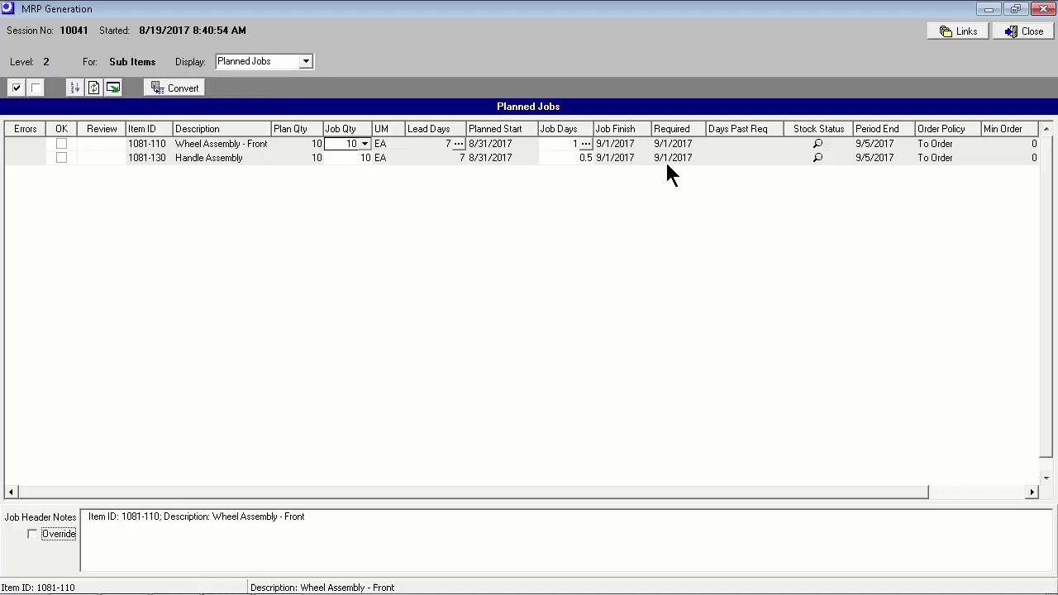
{"action": "left_click", "coordinate": [113, 87]}
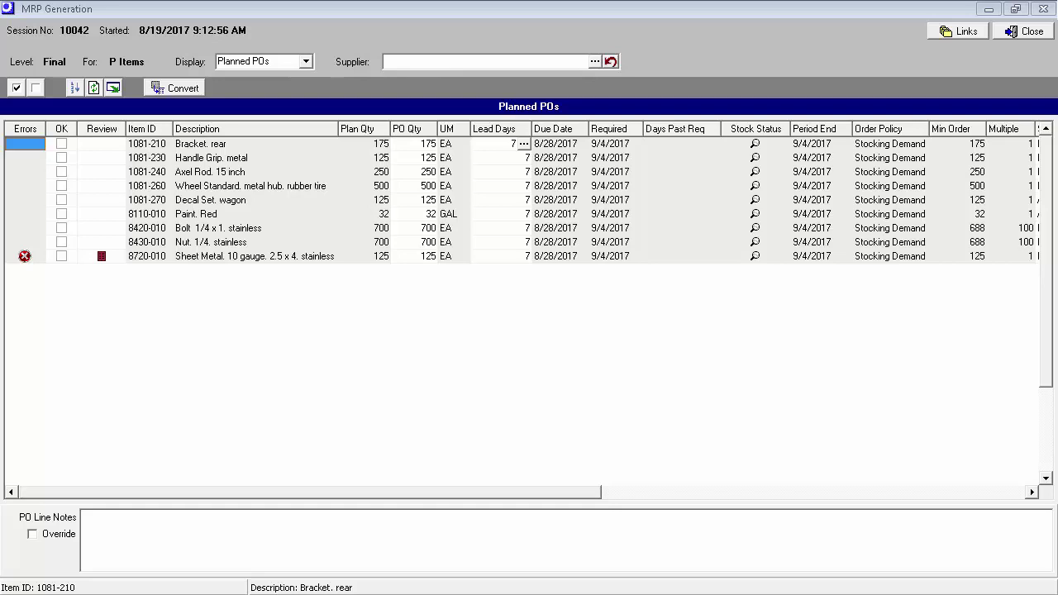
Step: For the rear bracket's planned PO, inspect the supplier choices, the supplier line card and the manufacturer line card
{"action": "key", "text": "Tab"}
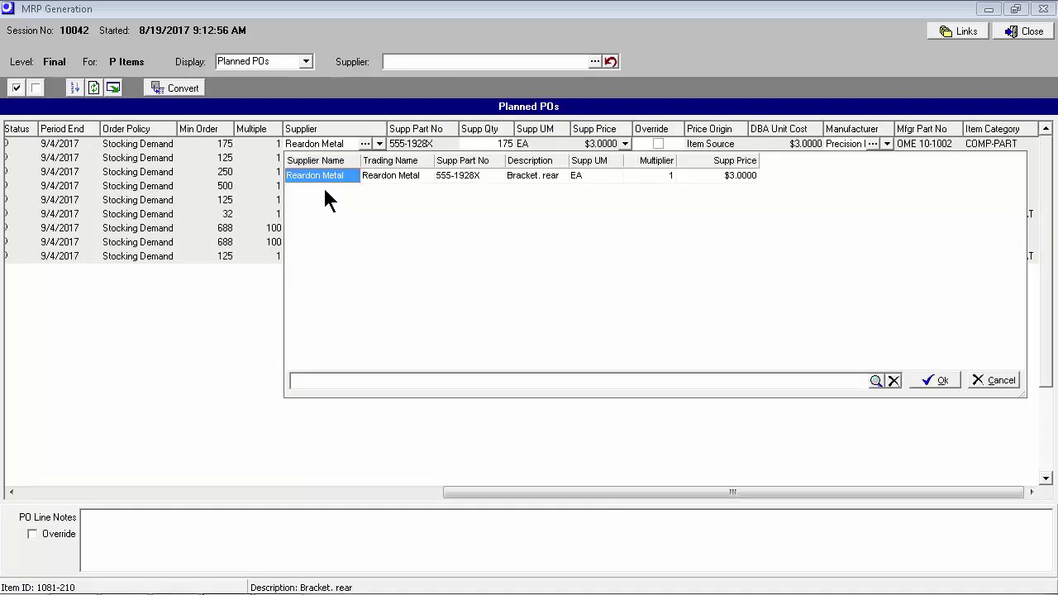
{"action": "key", "text": "Return"}
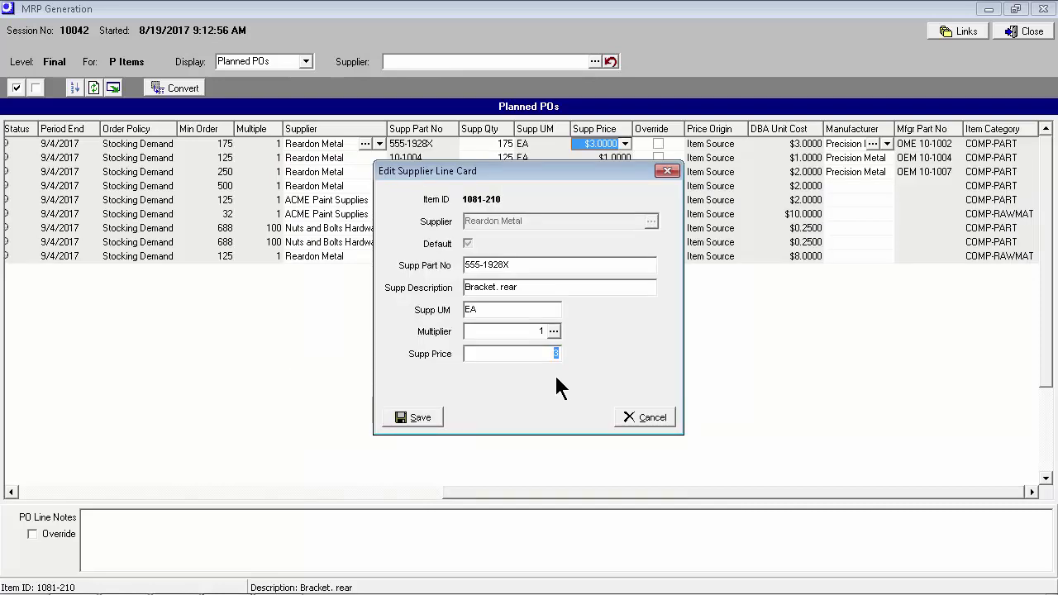
{"action": "key", "text": "Return"}
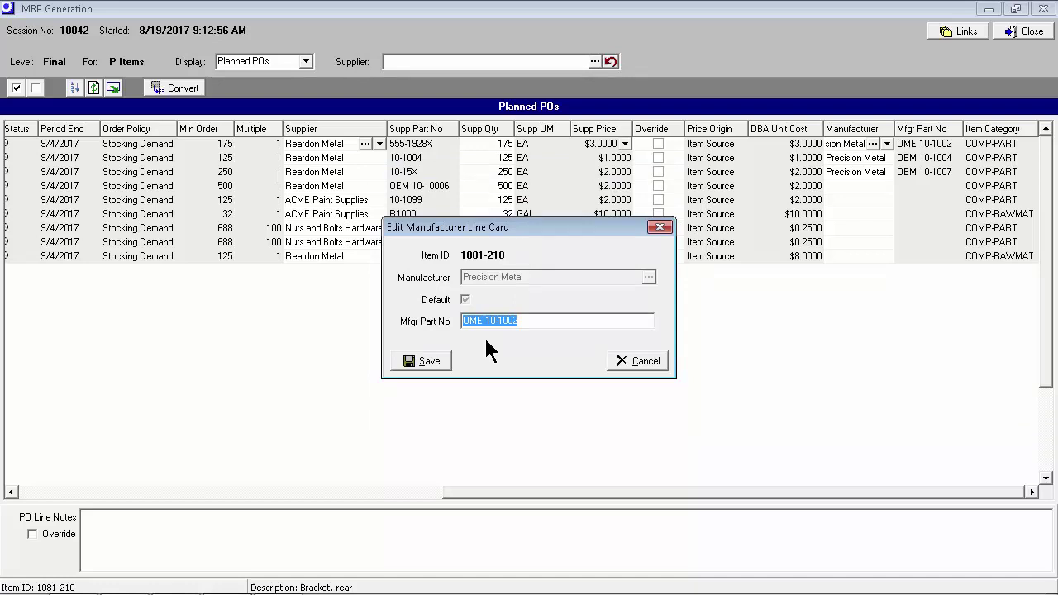
{"action": "key", "text": "Return"}
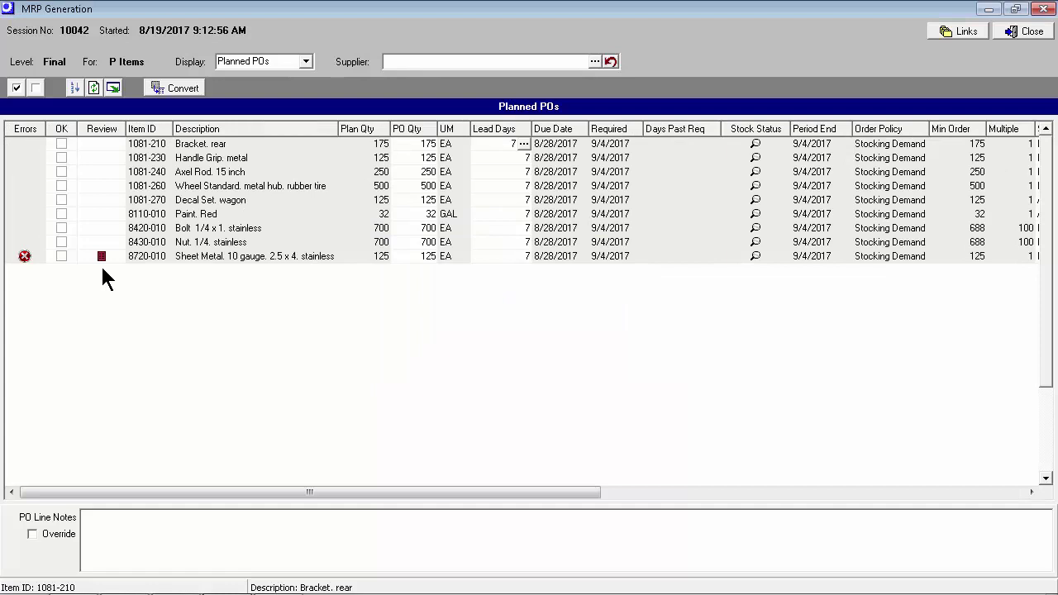
Step: Open the review note for the 10 gauge sheet metal planned PO and mark its review as completed
{"action": "left_click", "coordinate": [101, 256]}
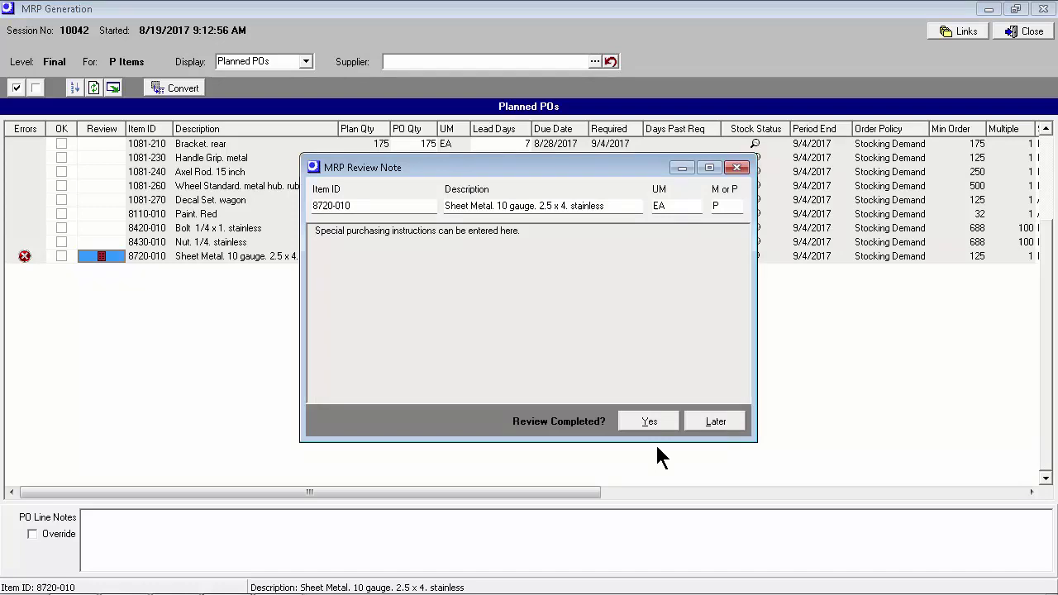
{"action": "left_click", "coordinate": [650, 421]}
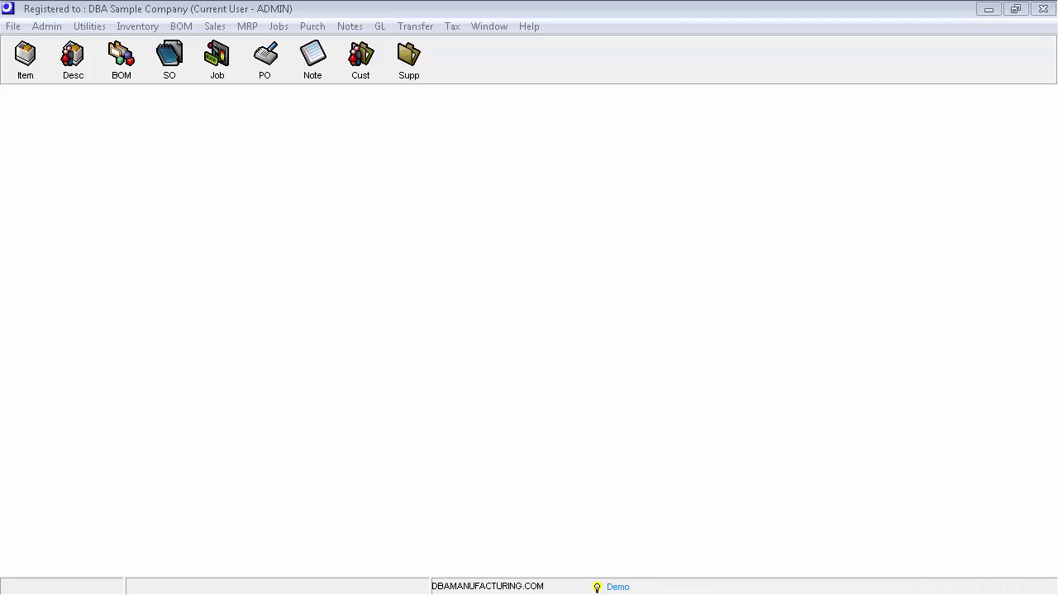
Step: Open the Job Control Panel and examine the material allocation of the Handle Assembly job
{"action": "left_click", "coordinate": [278, 25]}
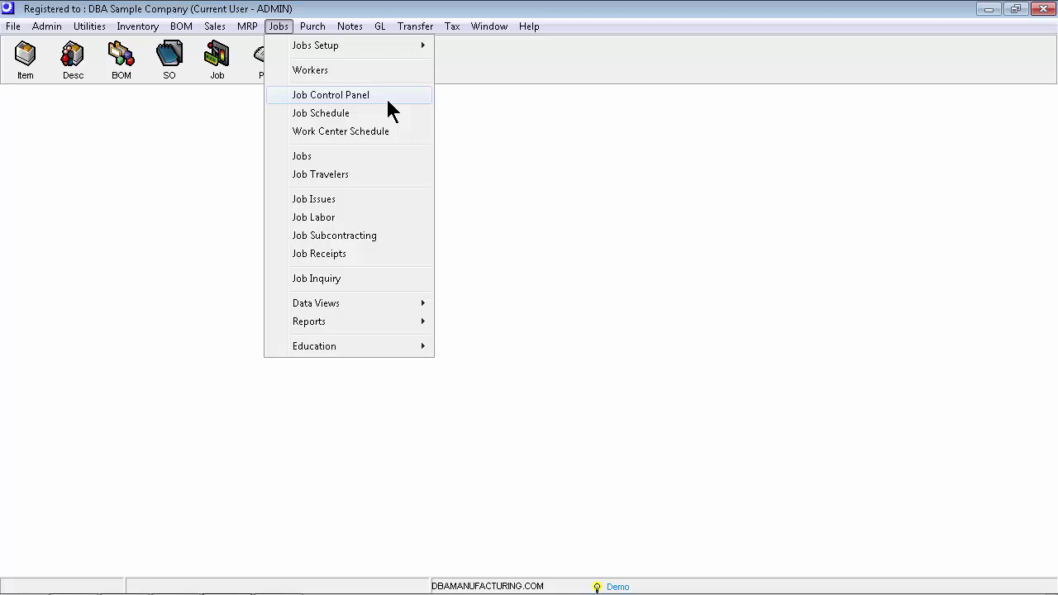
{"action": "left_click", "coordinate": [388, 97]}
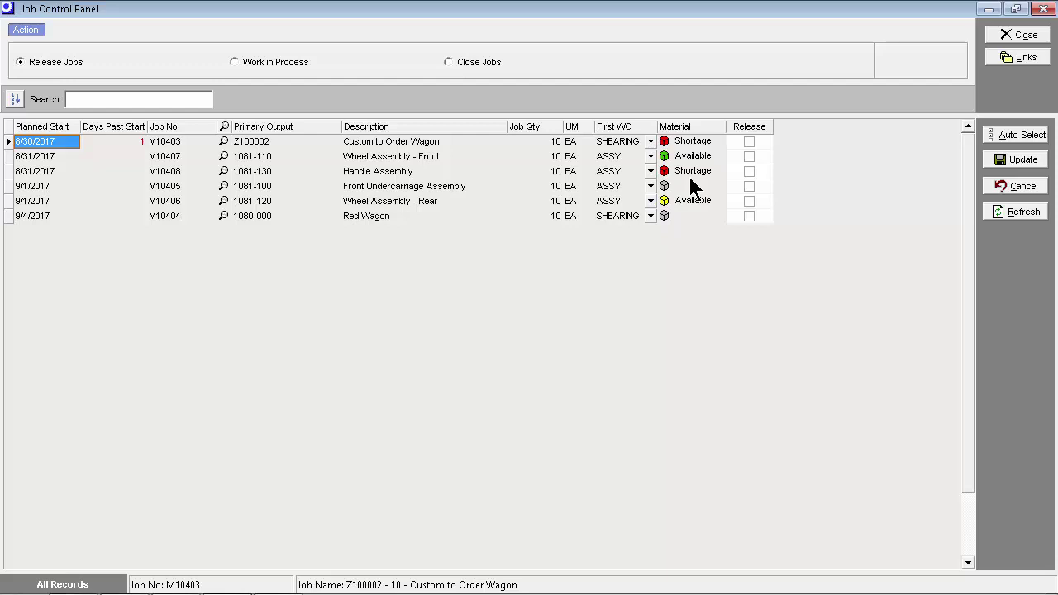
{"action": "double_click", "coordinate": [691, 175]}
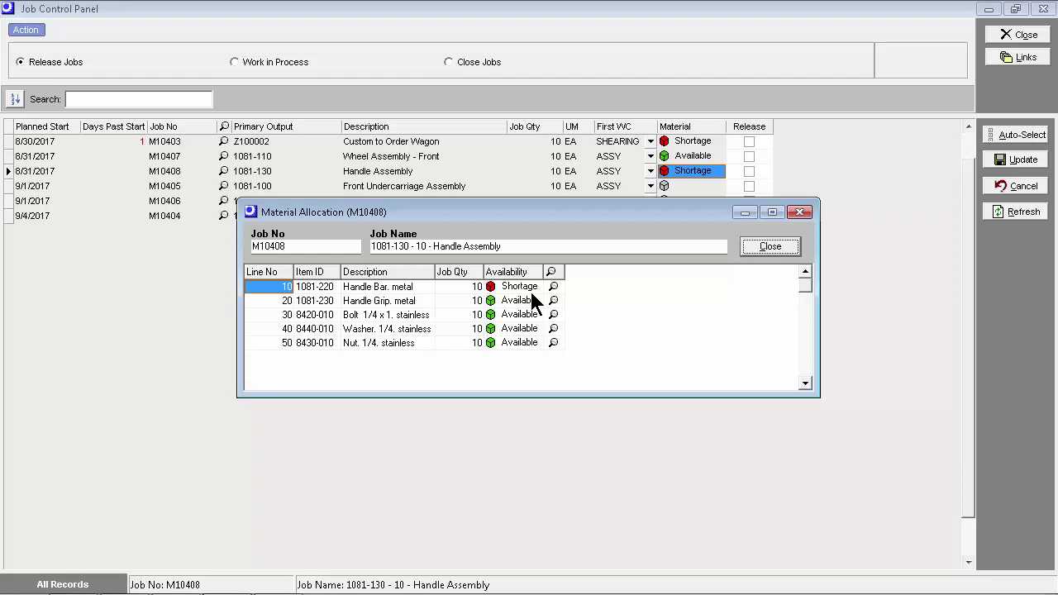
Step: Release the Wheel Assembly - Front job and generate its job traveler for printing
{"action": "left_click", "coordinate": [749, 156]}
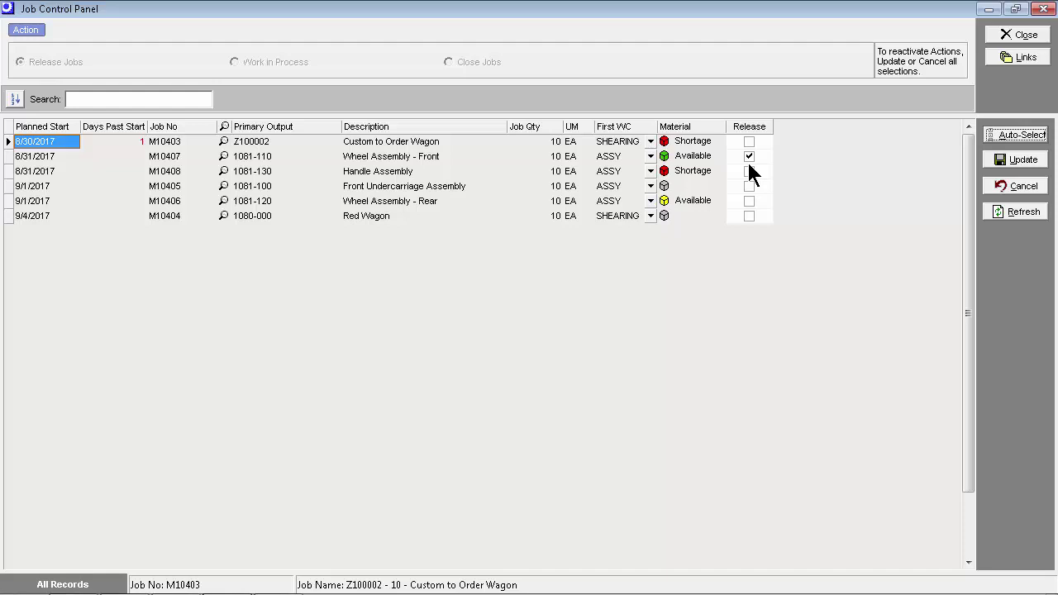
{"action": "key", "text": "alt+u"}
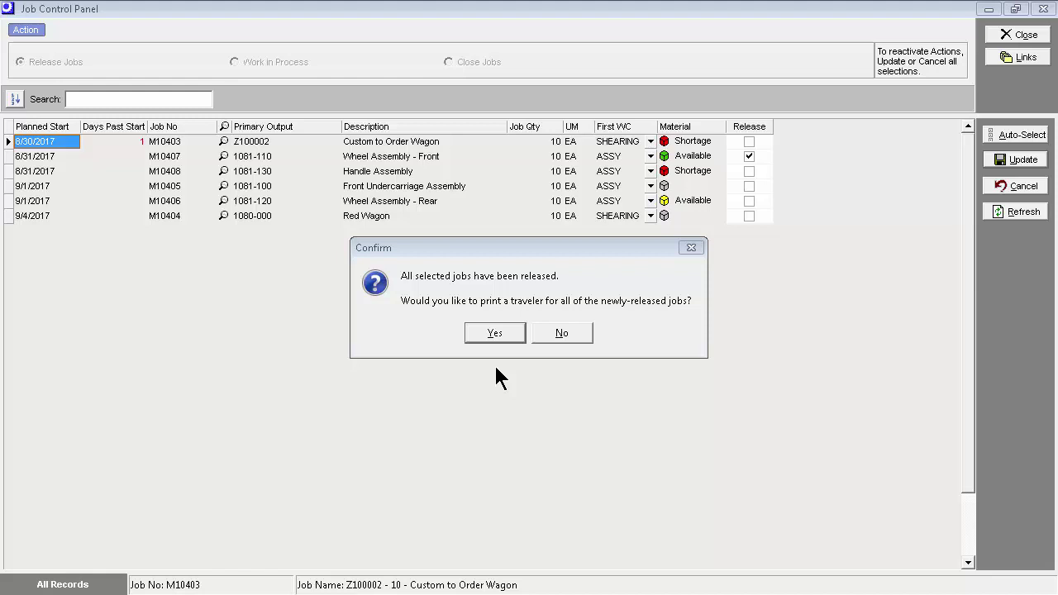
{"action": "key", "text": "Return"}
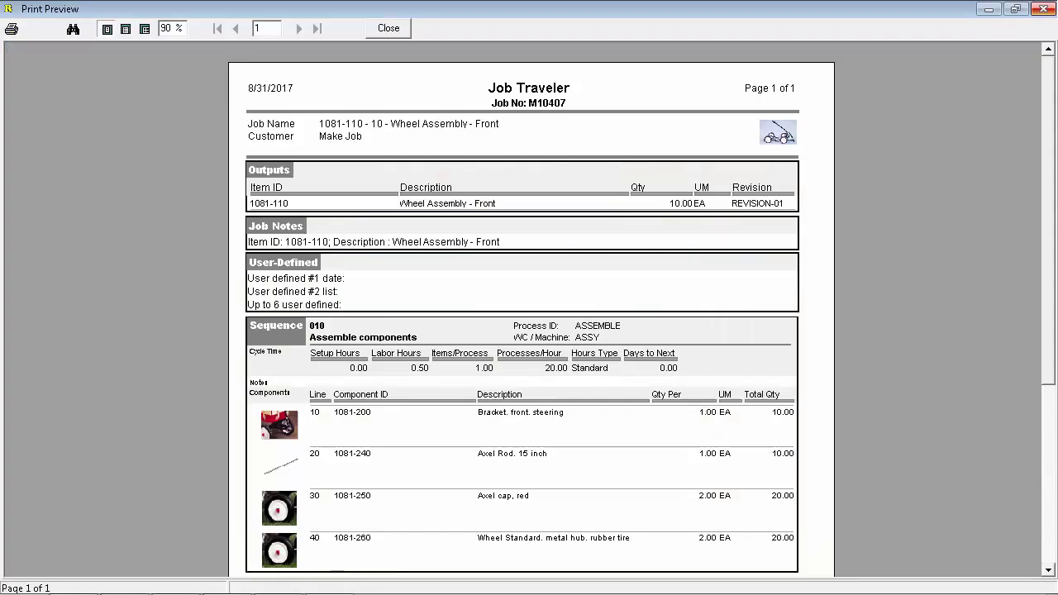